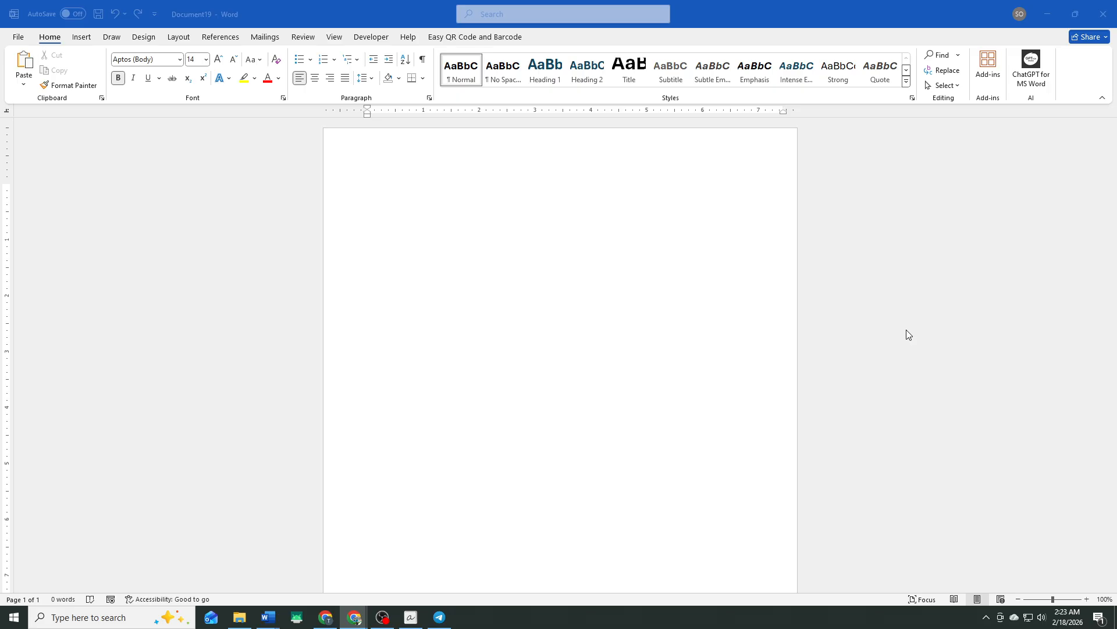
- Insert the portrait picture "images (1)" from the Pictures folder into the blank document
click(607, 305)
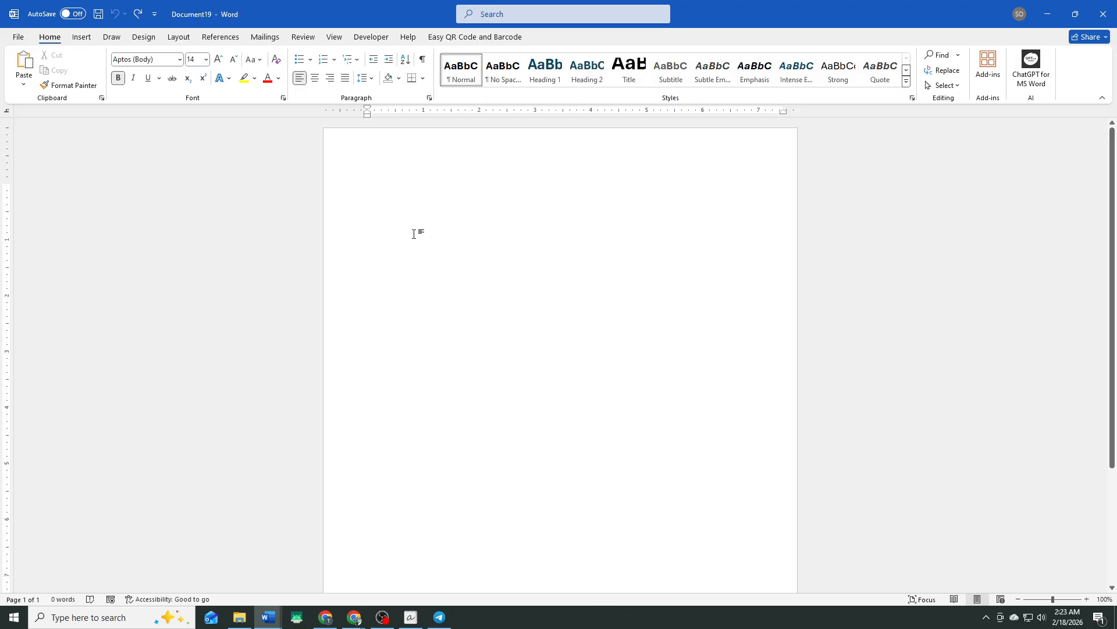
click(84, 42)
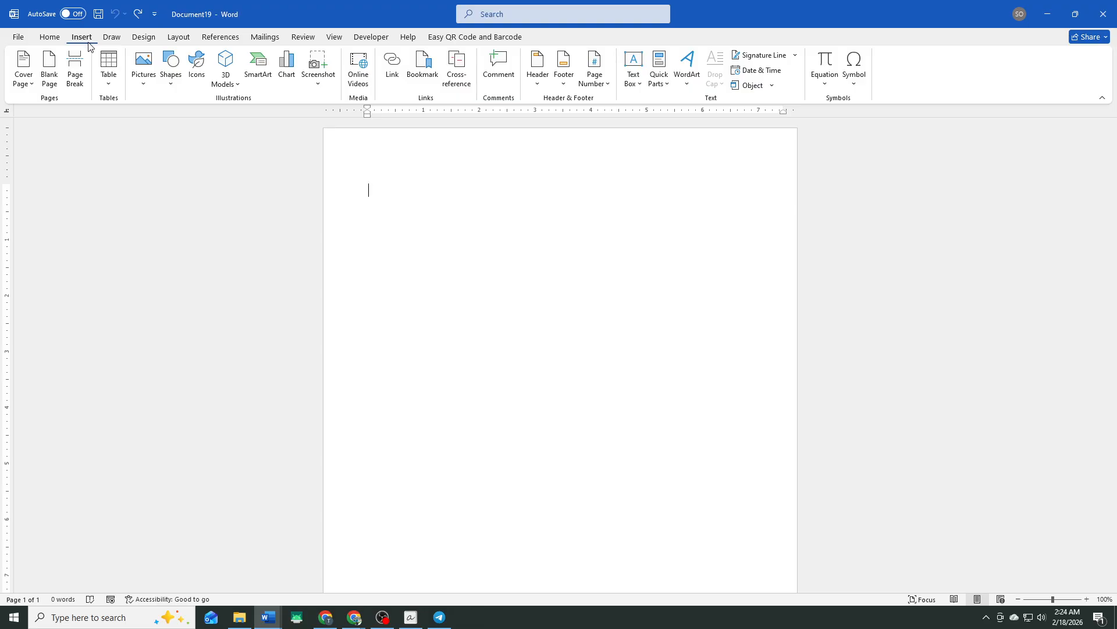
click(143, 73)
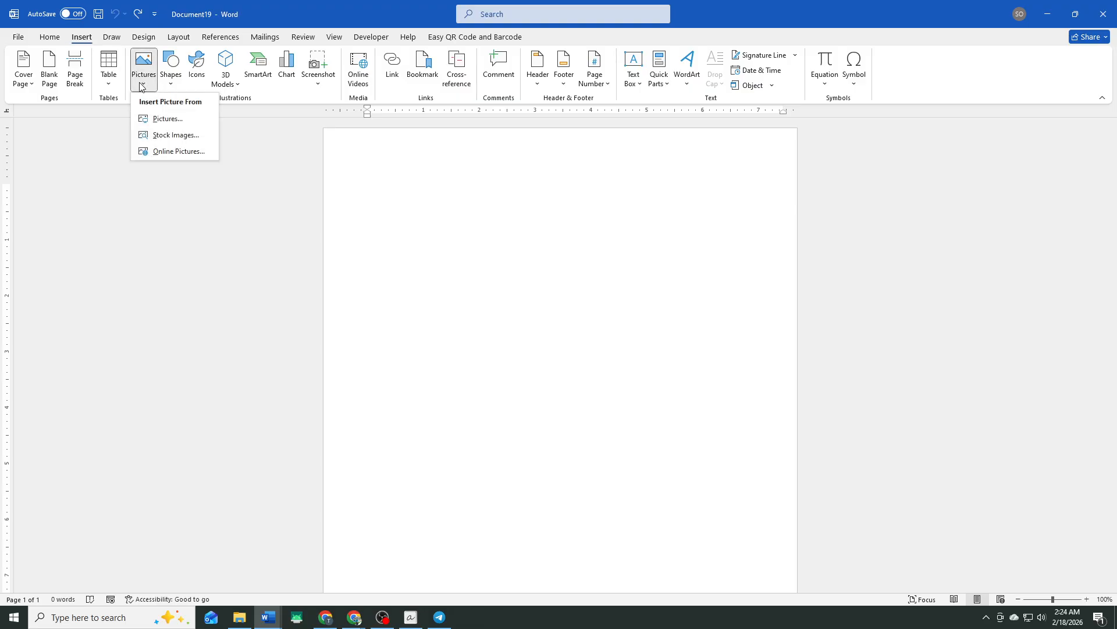
click(158, 120)
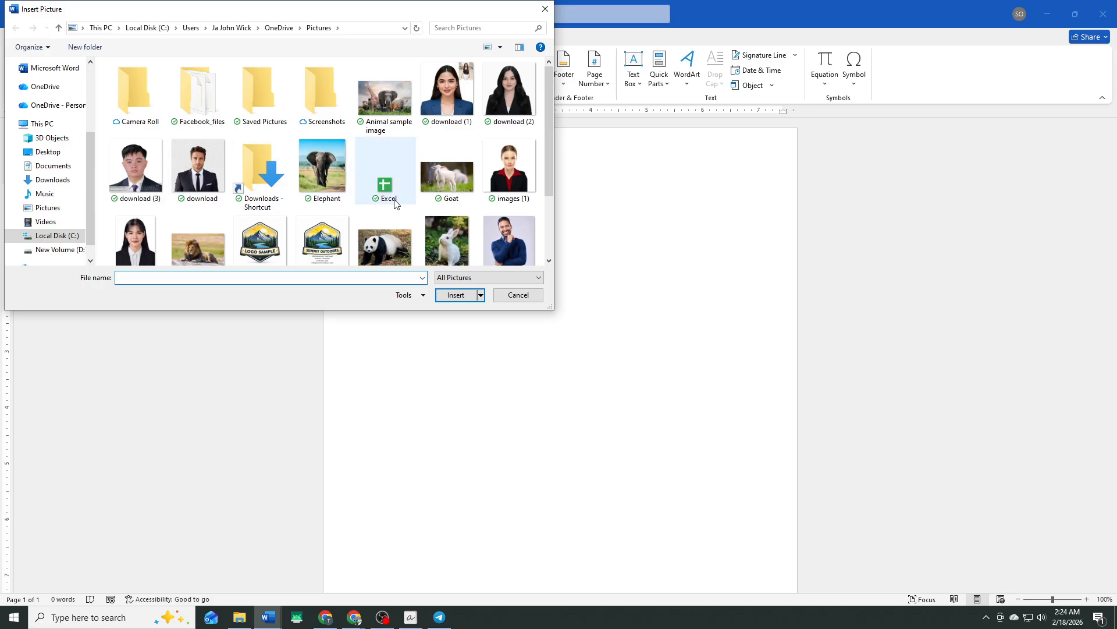
click(508, 177)
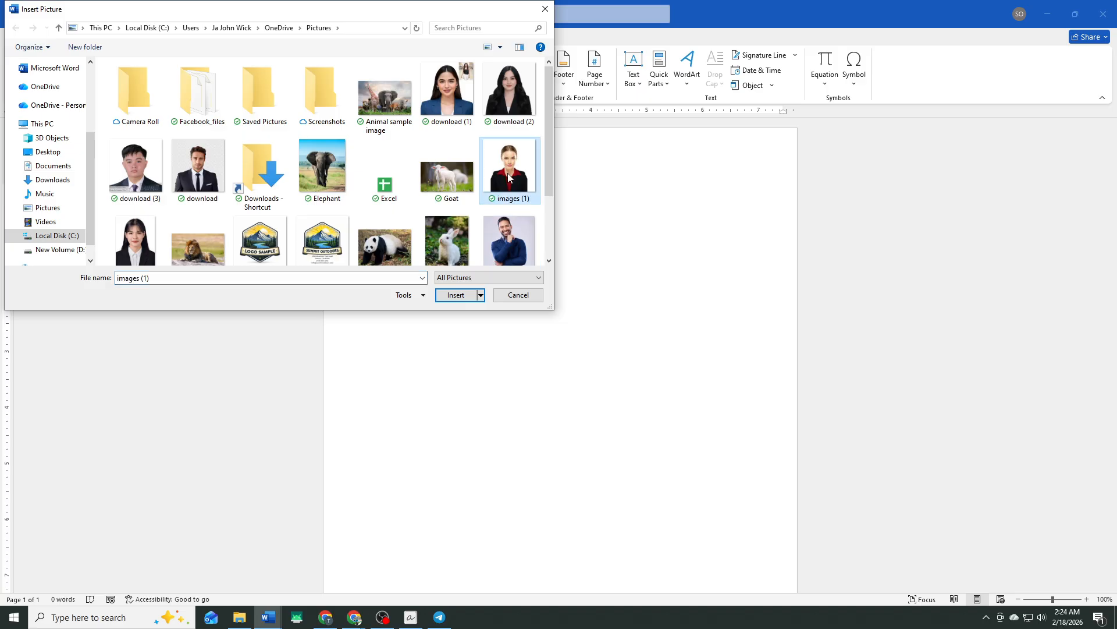
click(462, 298)
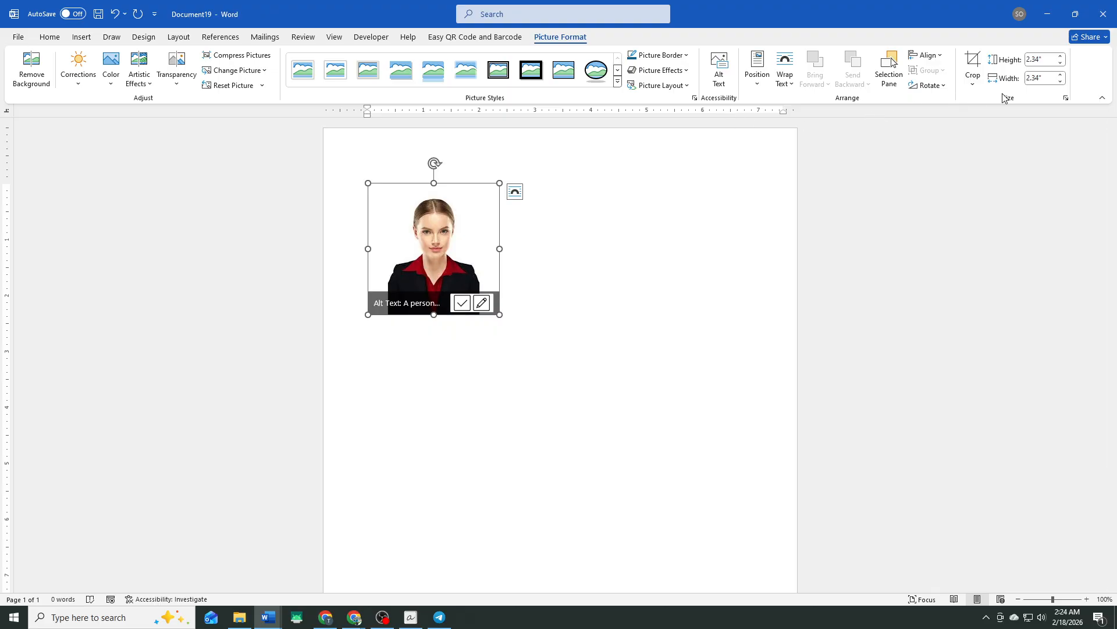
- Set the inserted photo's height and width to 2 inches
click(1041, 59)
text(2)
click(1040, 78)
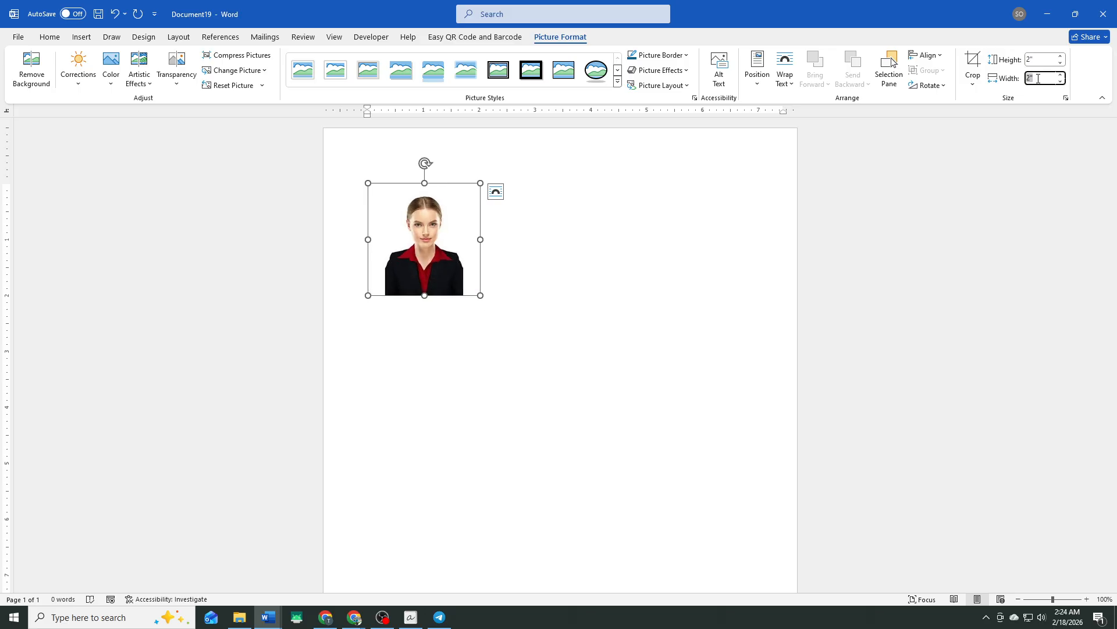
click(1038, 79)
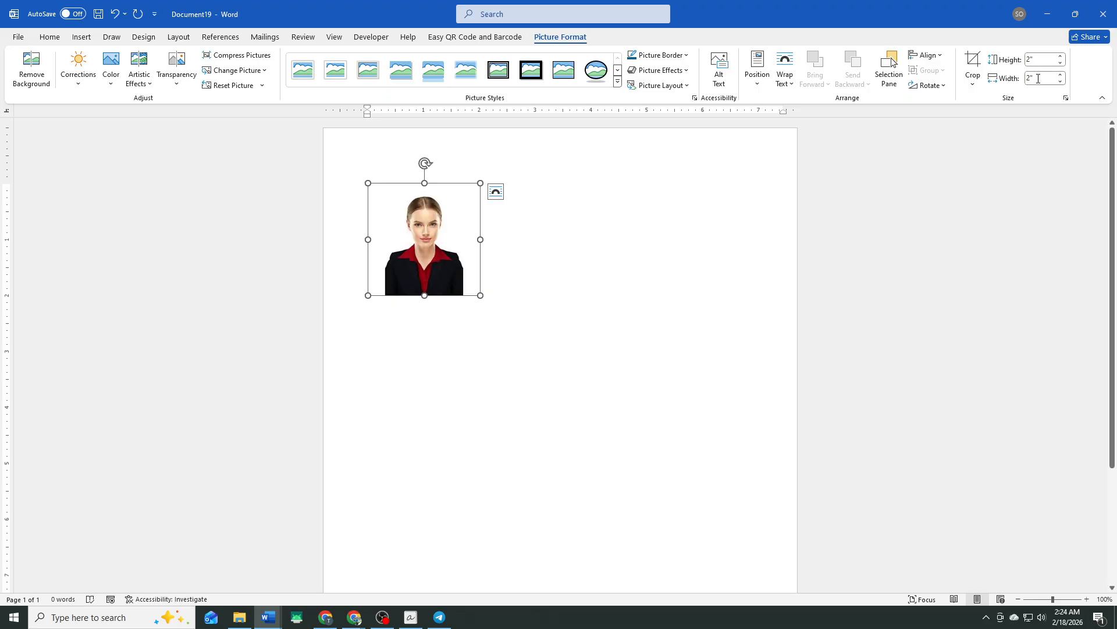
- Copy the 2-inch photo and paste a duplicate beside it
right_click(448, 258)
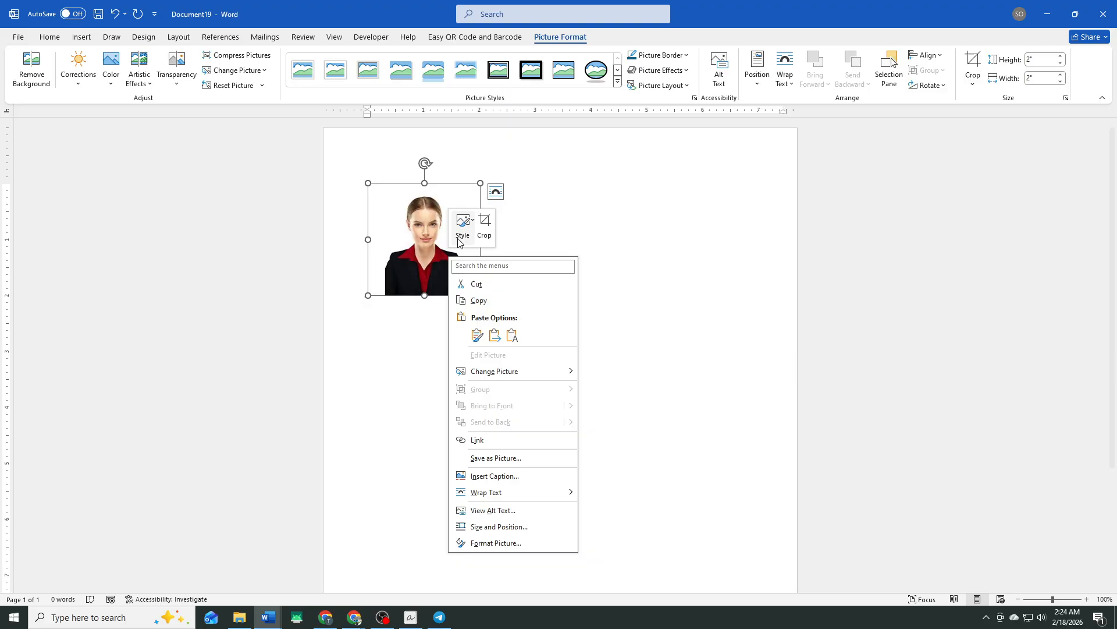
click(478, 300)
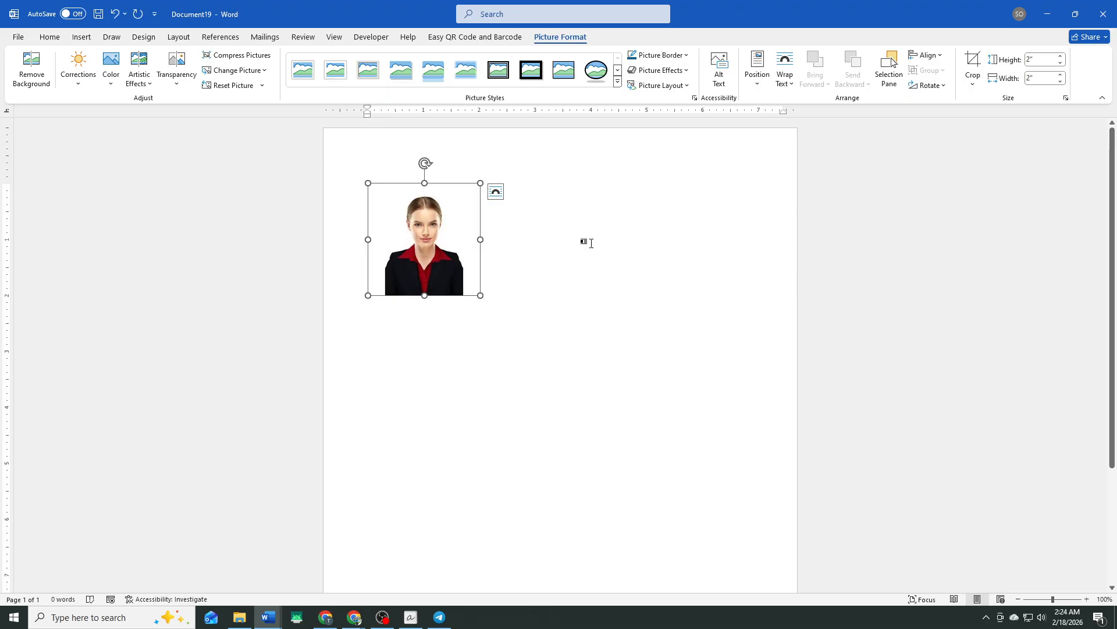
key(ctrl+v)
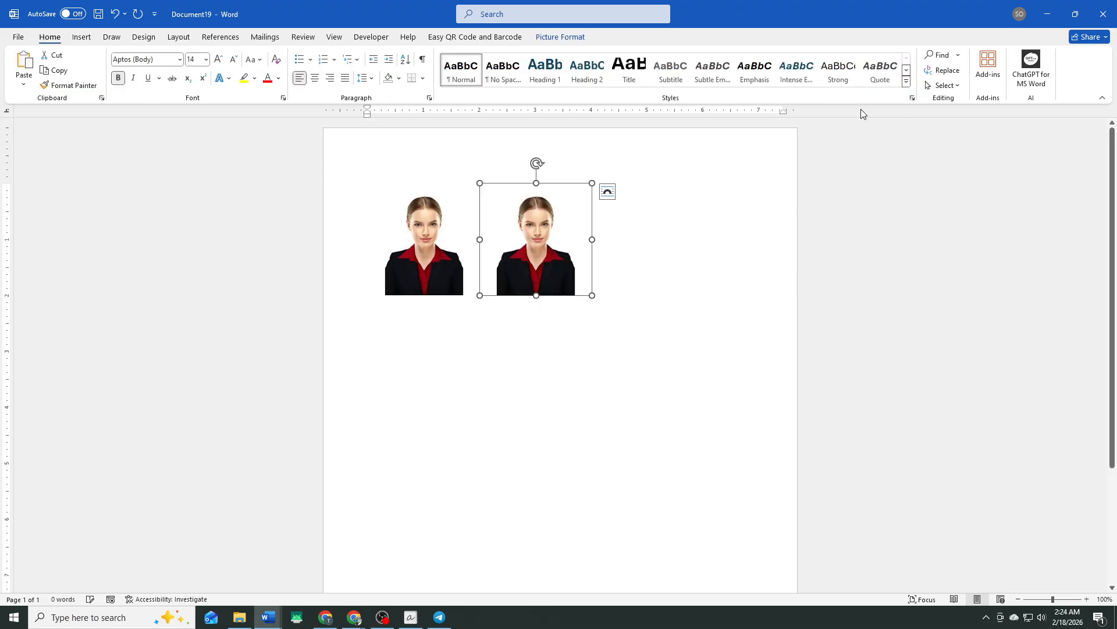
- Resize the duplicated photo to a height and width of 1 inch
click(557, 38)
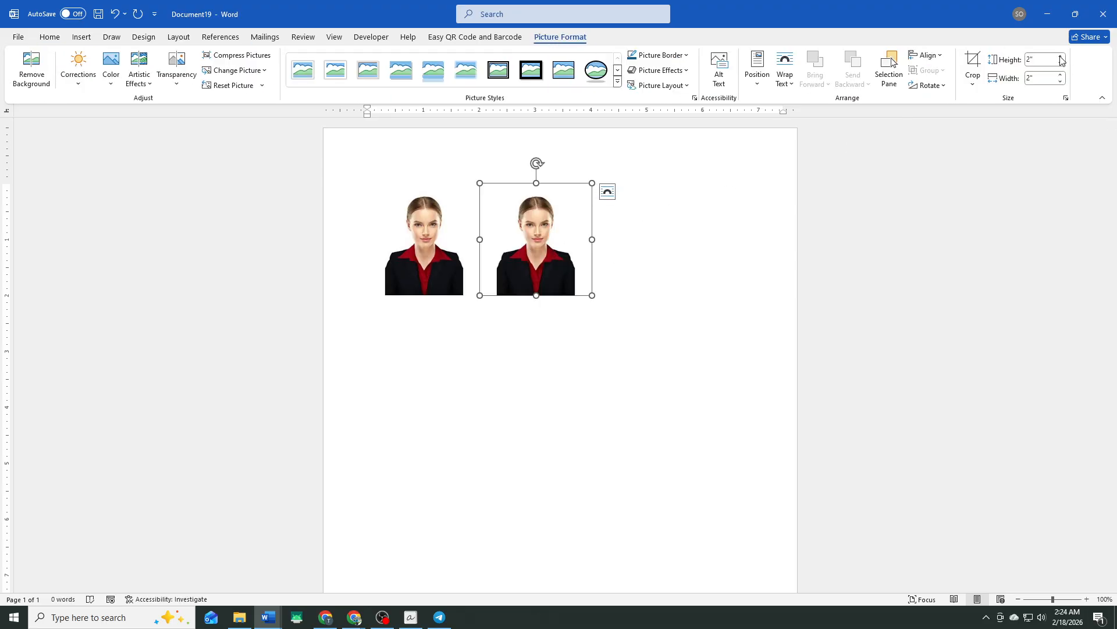
click(1049, 59)
click(1033, 76)
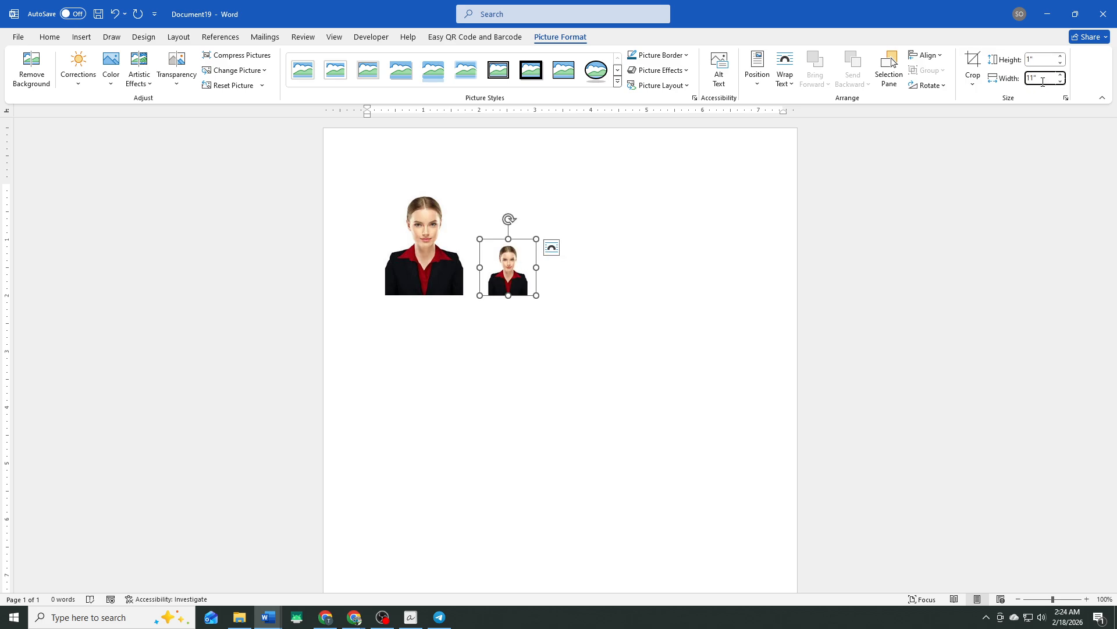
key(BackSpace)
drag(516, 258, 530, 258)
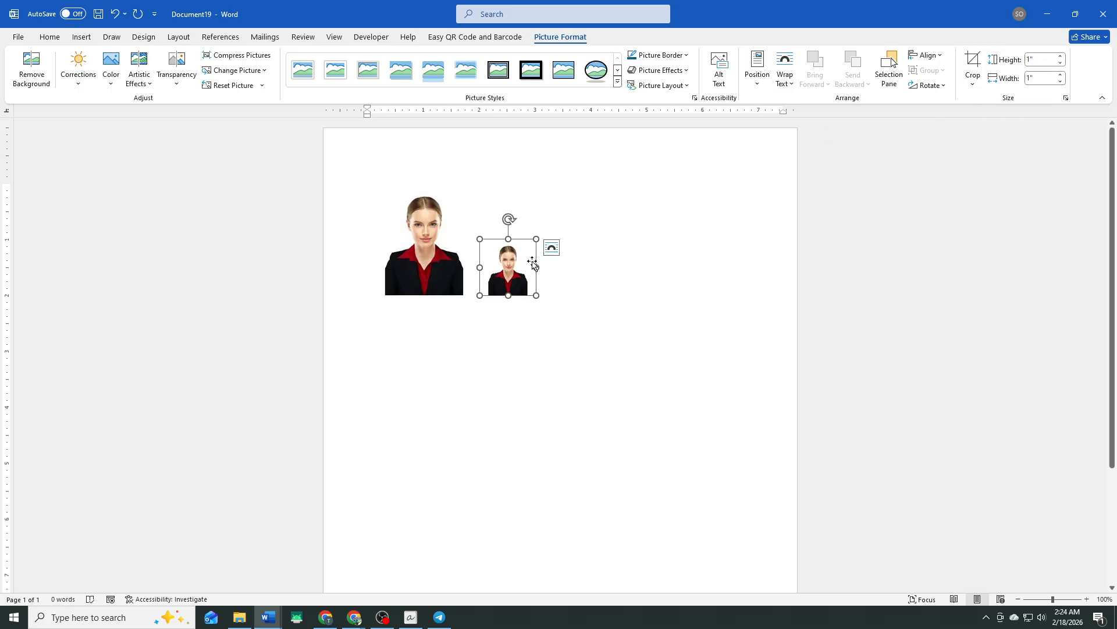
click(977, 73)
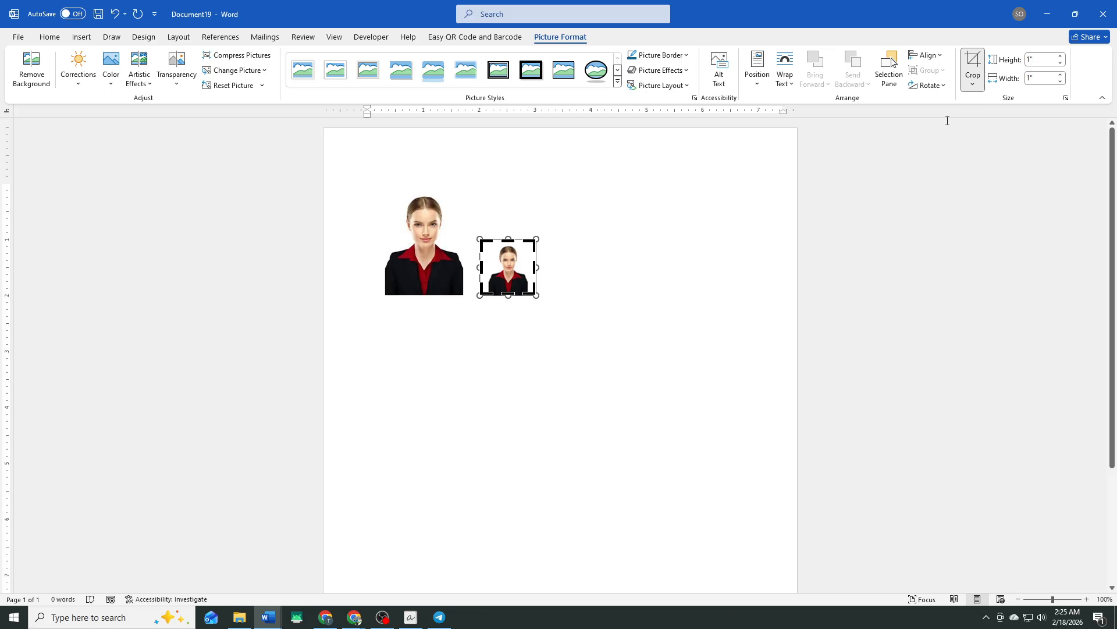
click(710, 233)
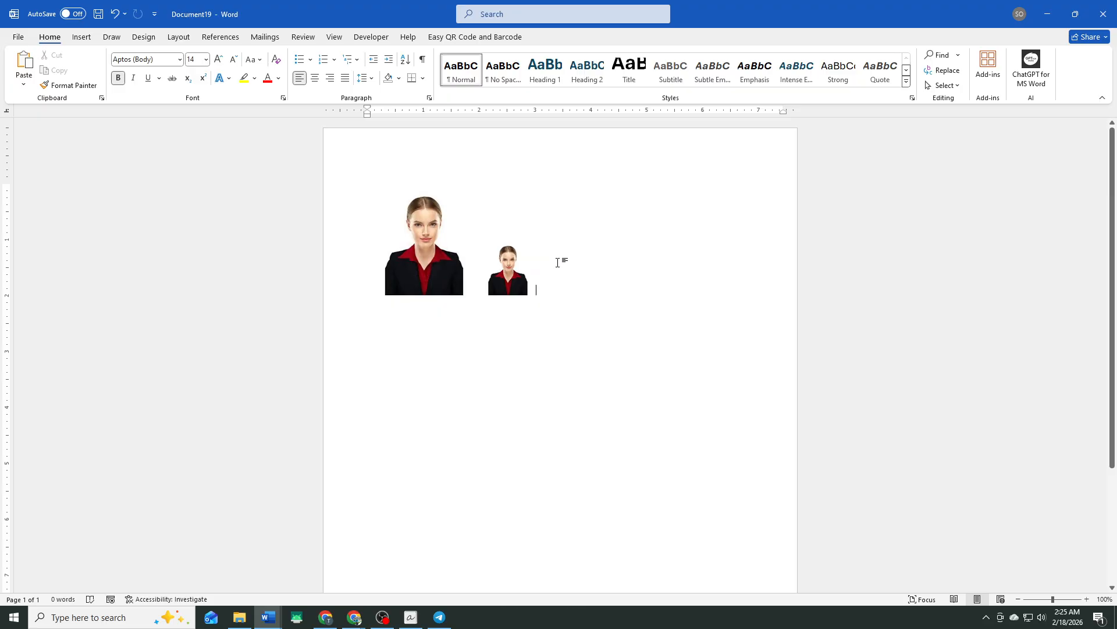
click(443, 277)
drag(444, 275, 444, 277)
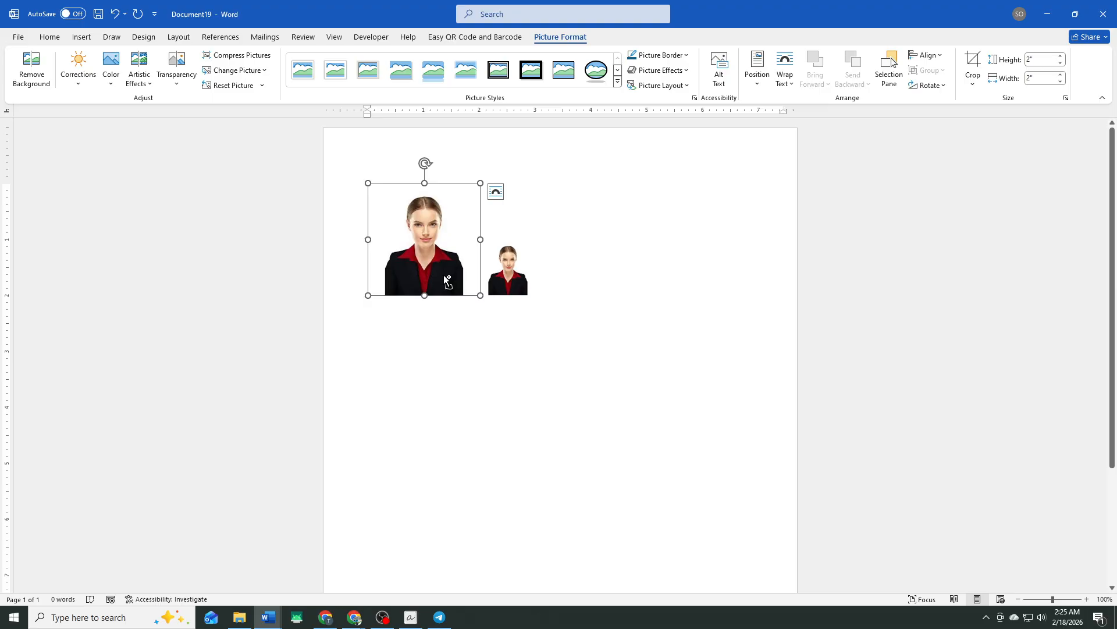
key(ctrl)
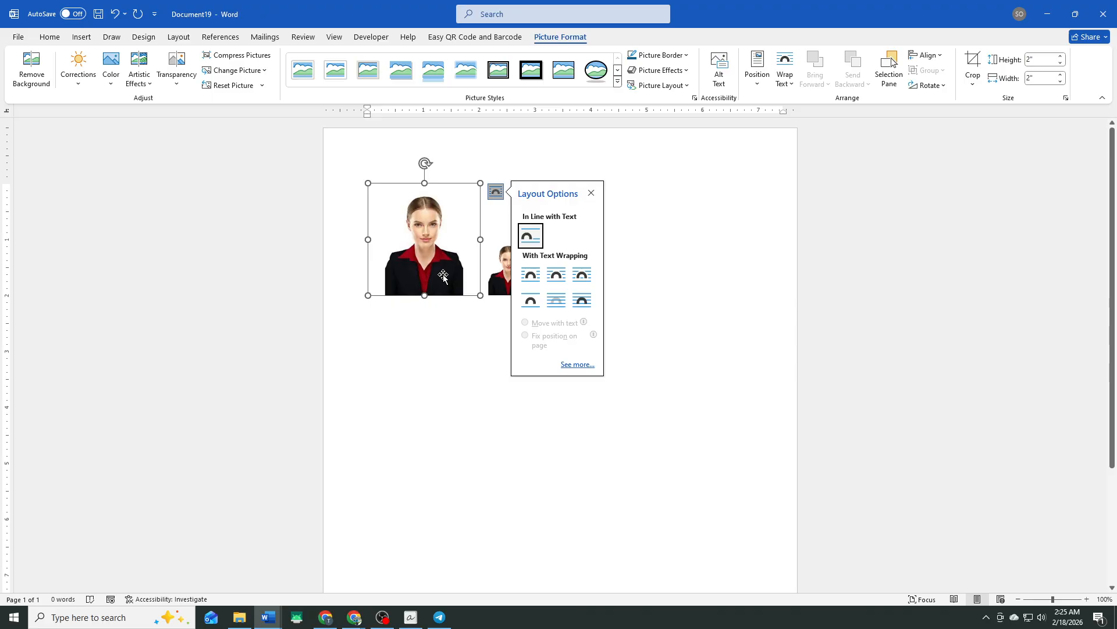
right_click(414, 357)
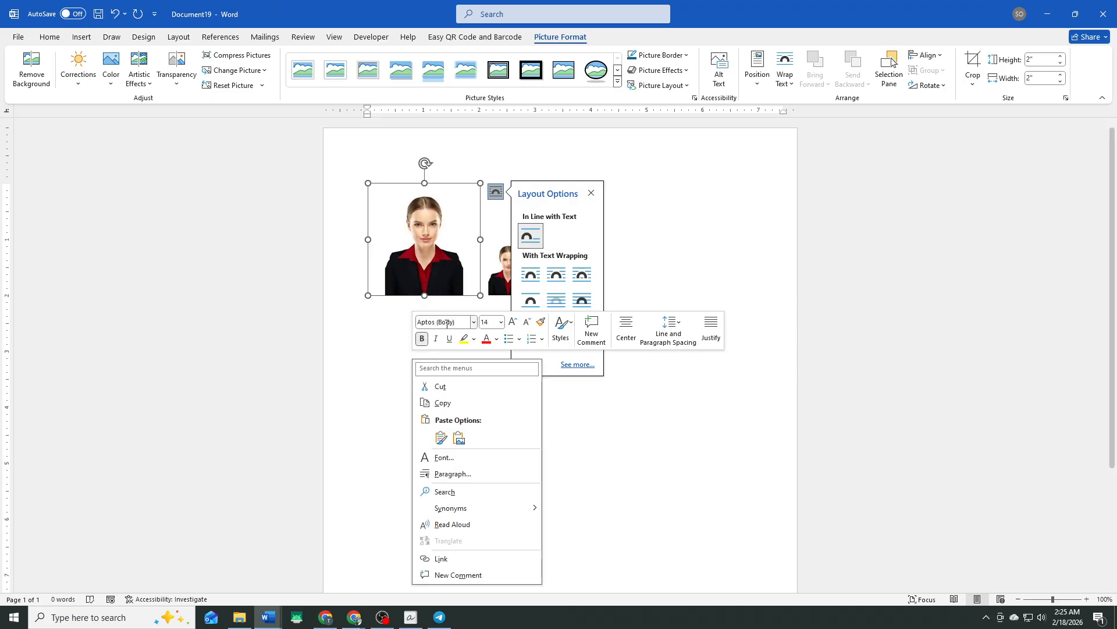
click(731, 246)
- Paste six more copies of the 2-inch photo after the 1-inch photo
click(726, 247)
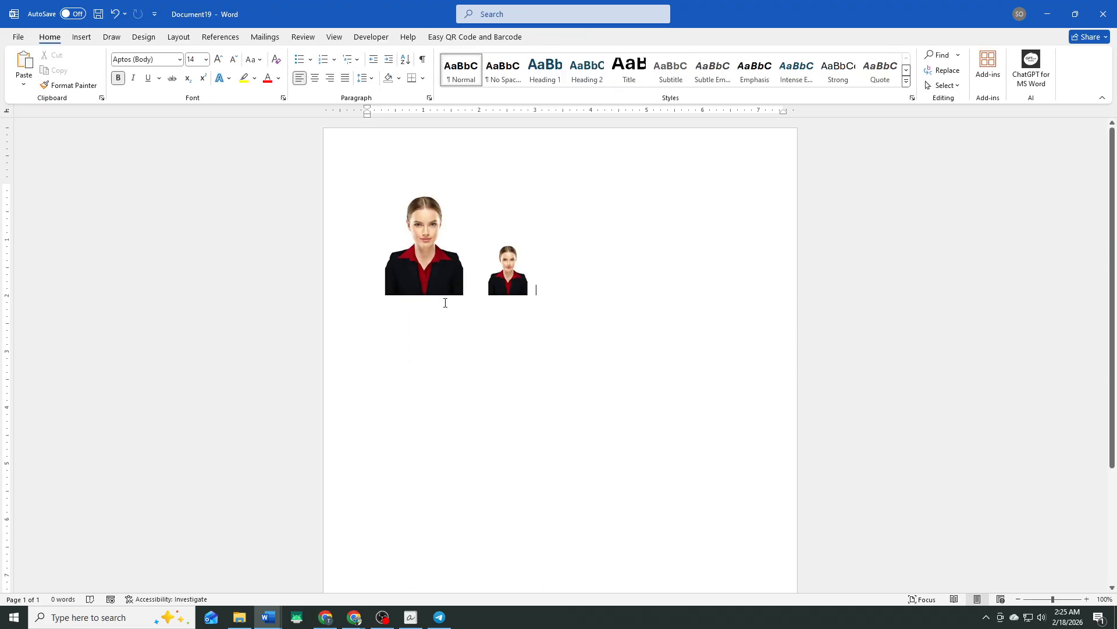
key(ctrl+v)
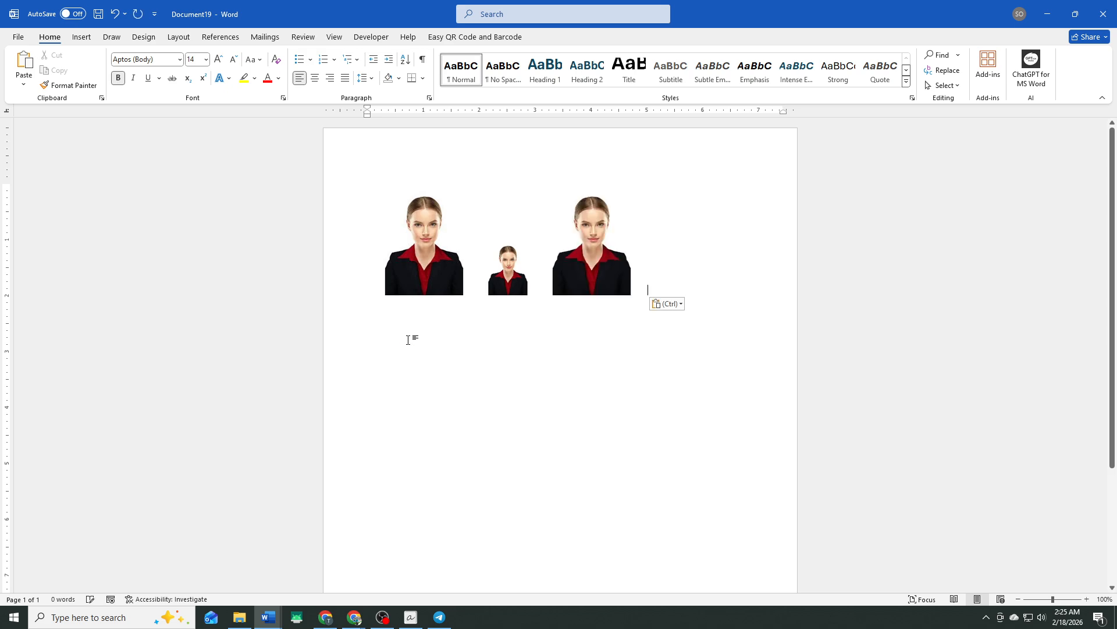
key(ctrl+v)
key(ctrl+v)
key(ctrl+v)
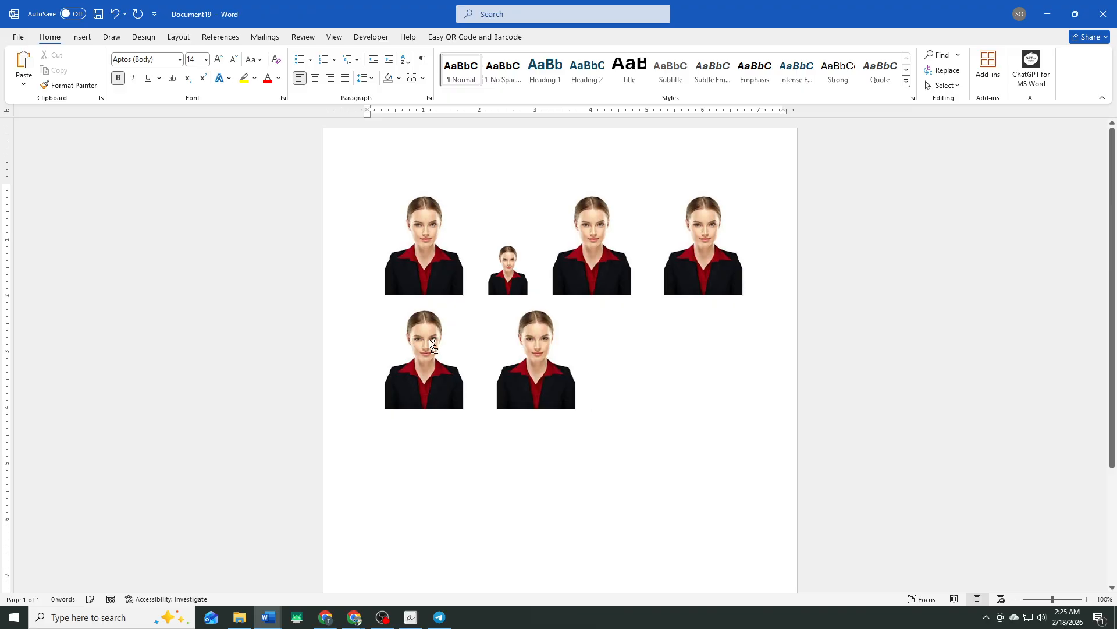
key(ctrl+v)
key(ctrl+v)
- Copy the 1-inch photo and paste eight more copies of it in its row and the following one
click(511, 285)
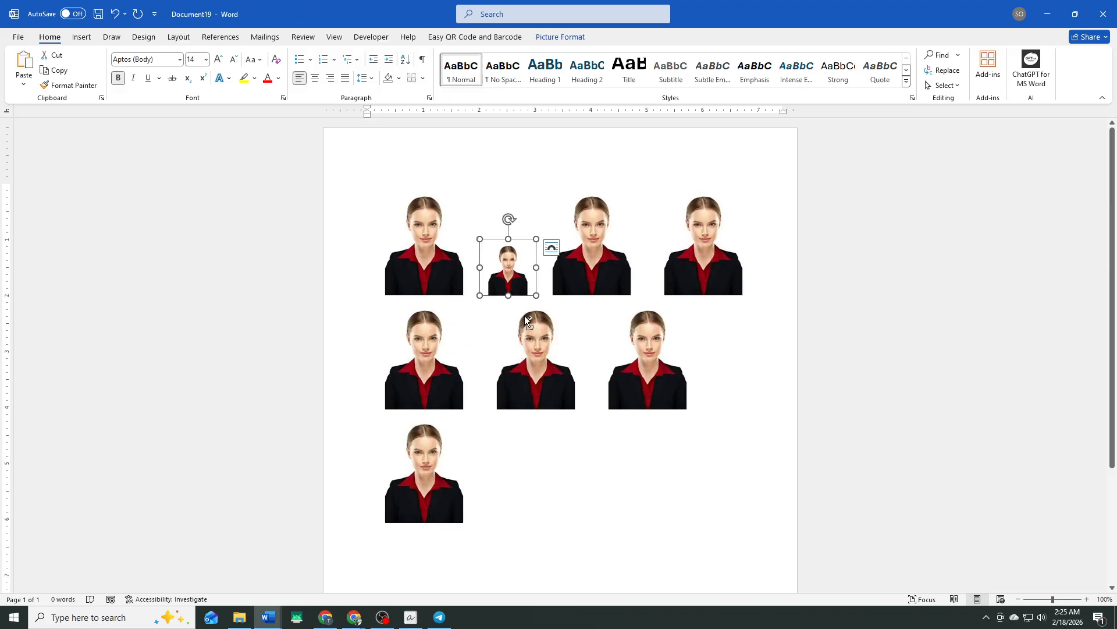
key(ctrl+c)
key(ctrl+v)
key(ctrl+v)
key(ctrl+v)
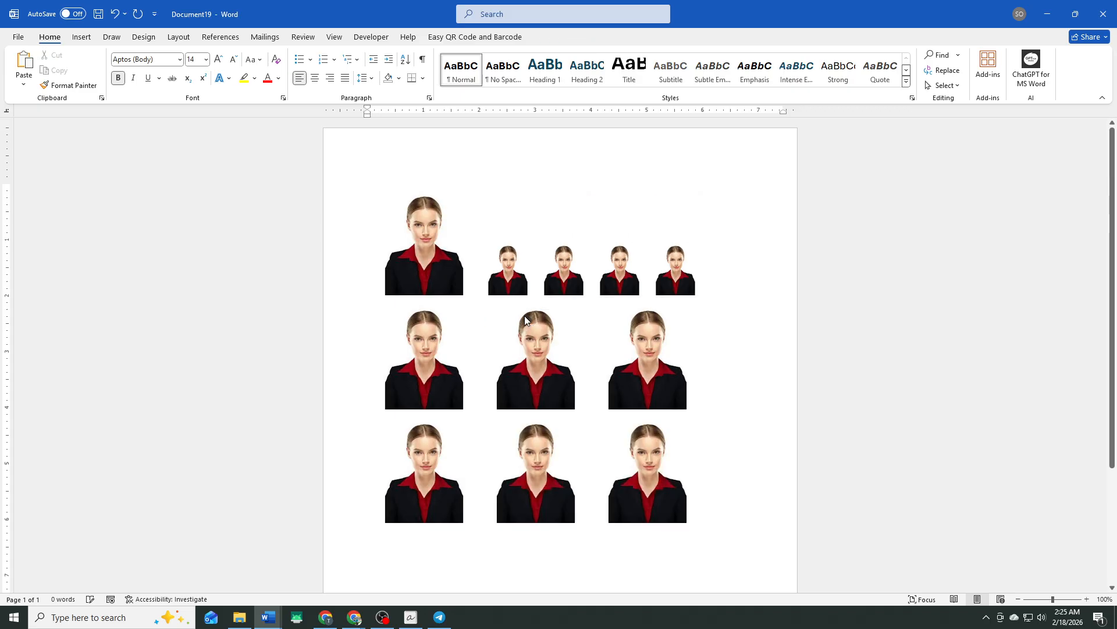
key(ctrl+v)
key(ctrl+v)
key(ctrl+v)
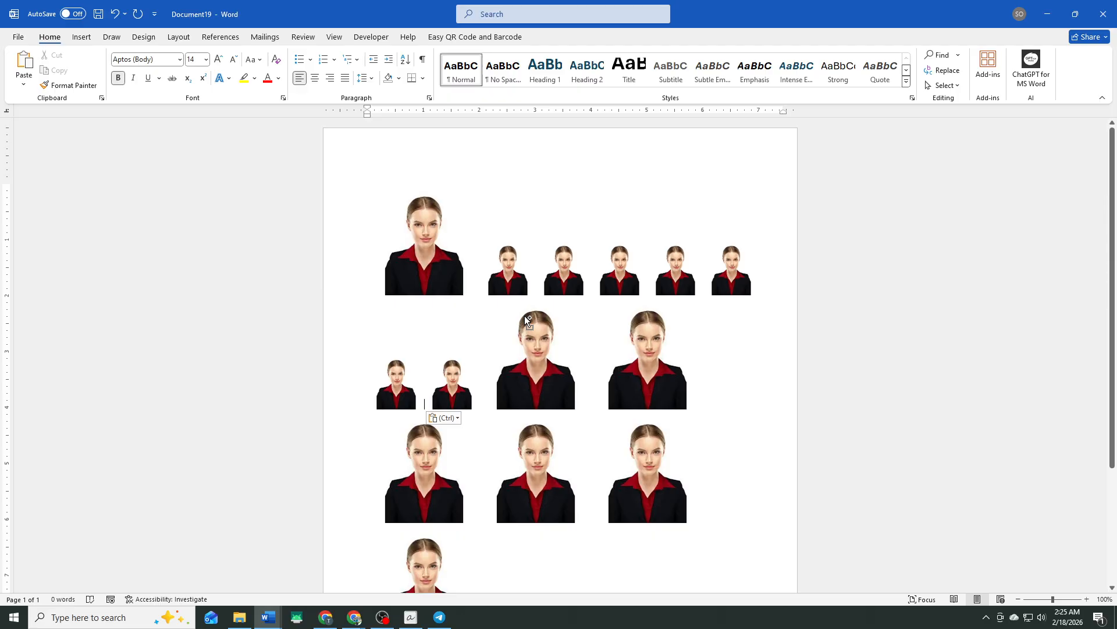
key(ctrl+v)
key(ctrl+v)
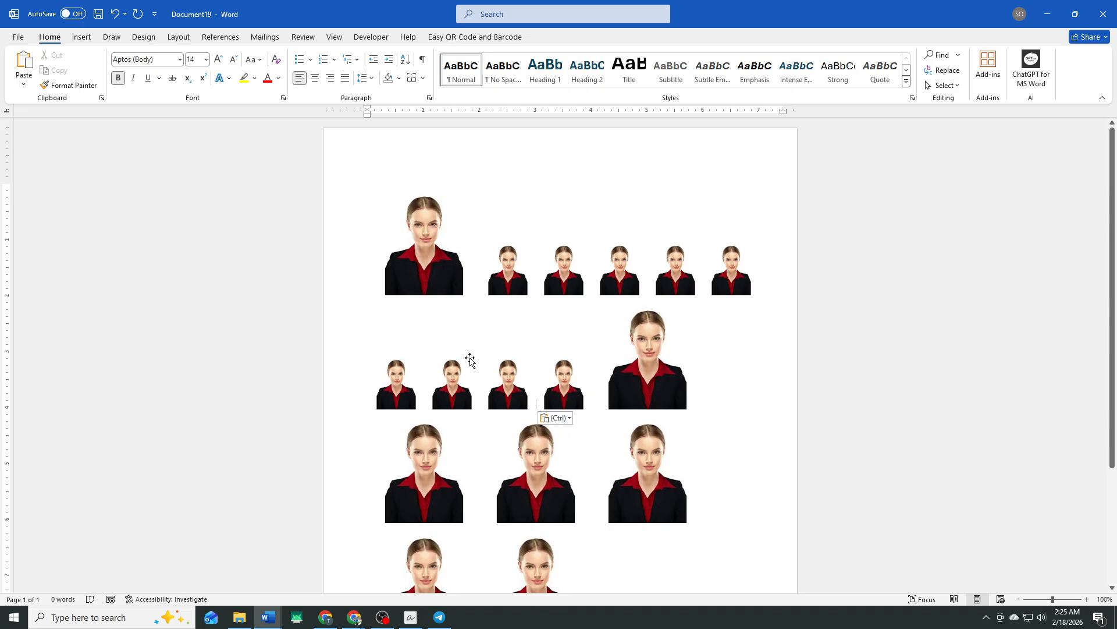
- Apply the Narrow margin preset of 0.5 inch on all sides to the page
click(431, 292)
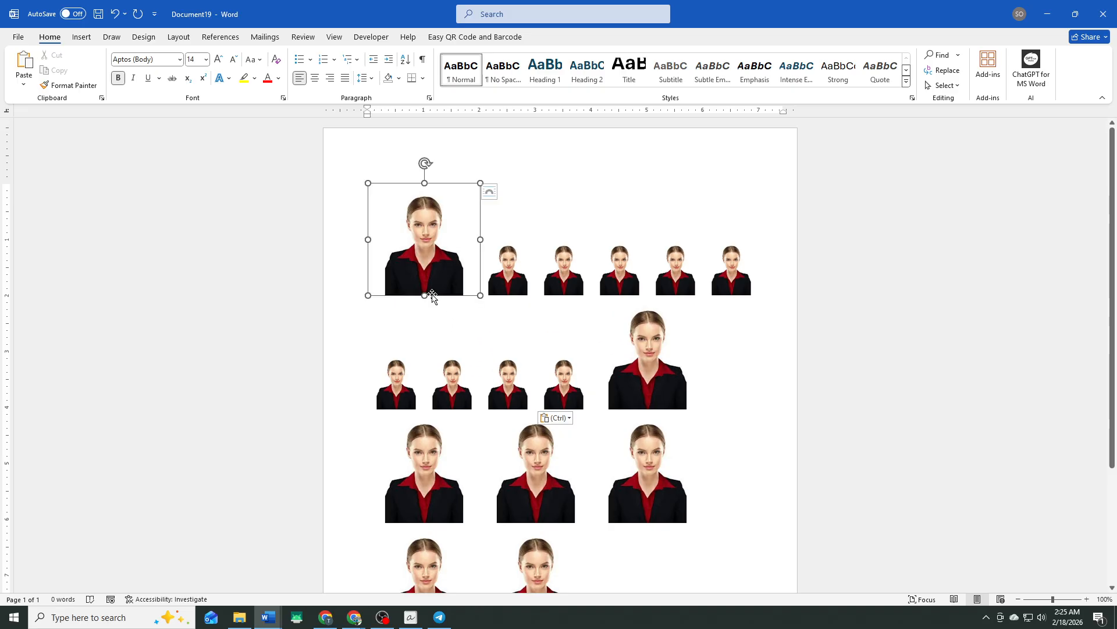
click(516, 293)
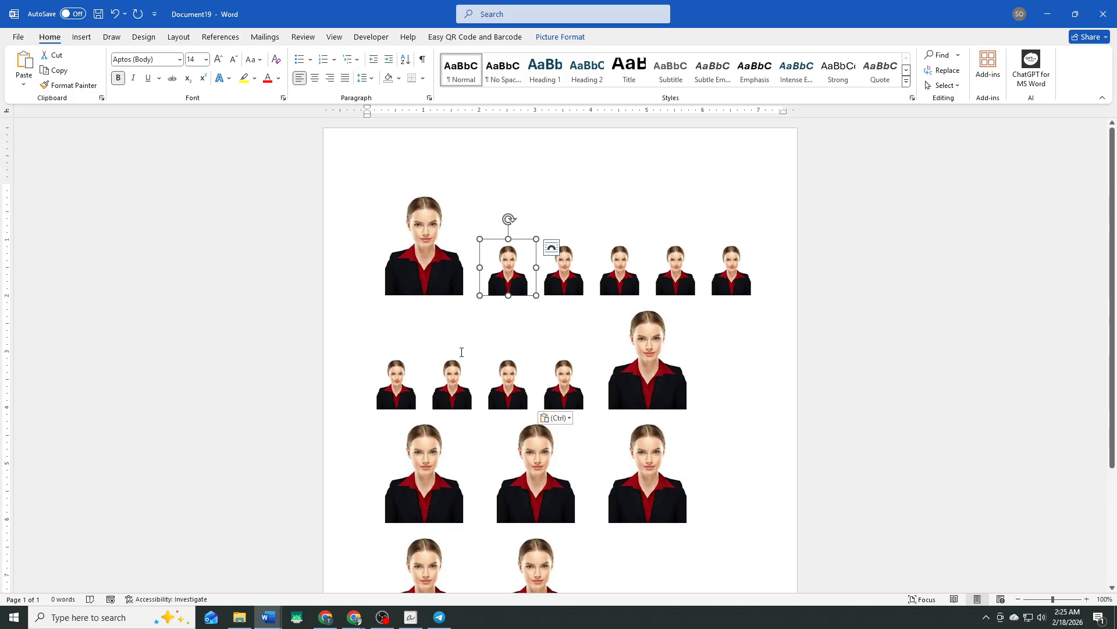
click(174, 36)
click(25, 73)
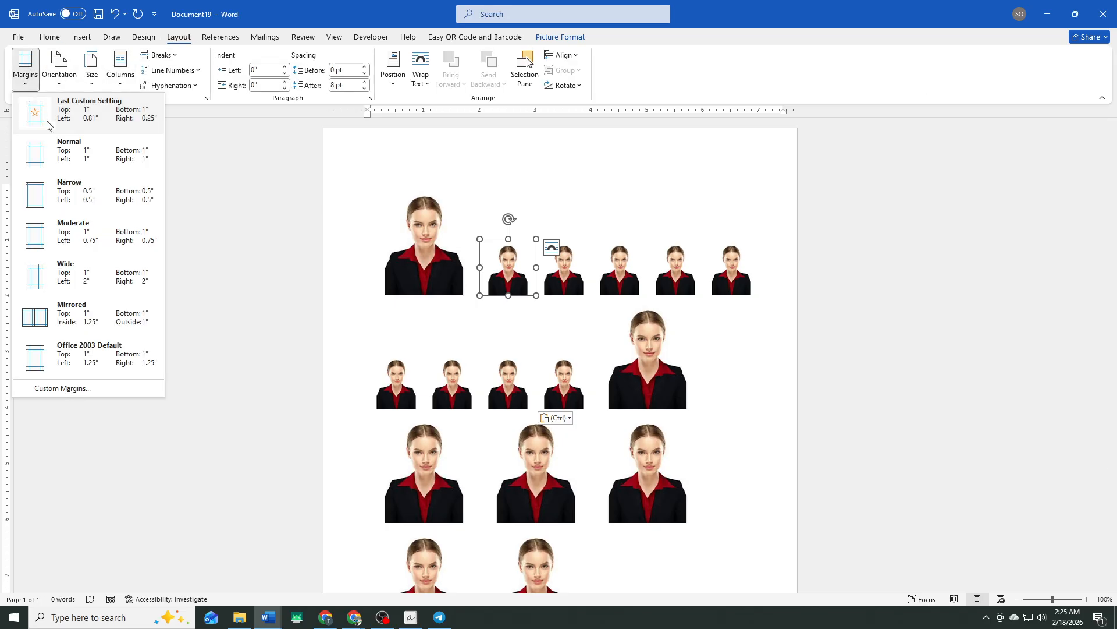
click(63, 197)
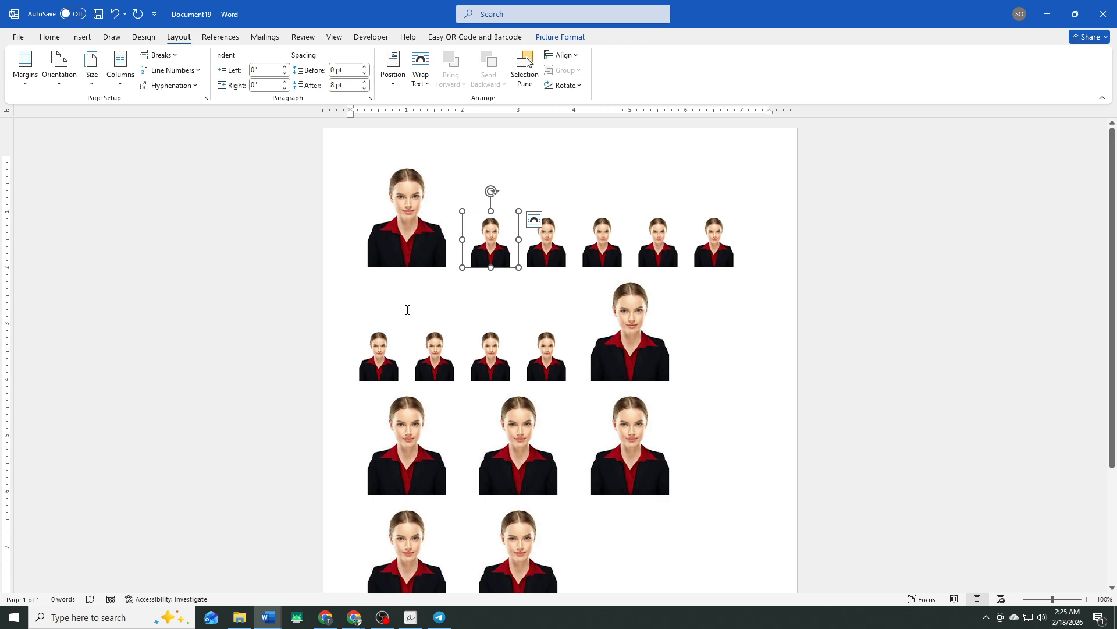
- Open the Save As dialog for the Documents folder and cancel it without saving
click(19, 38)
click(38, 215)
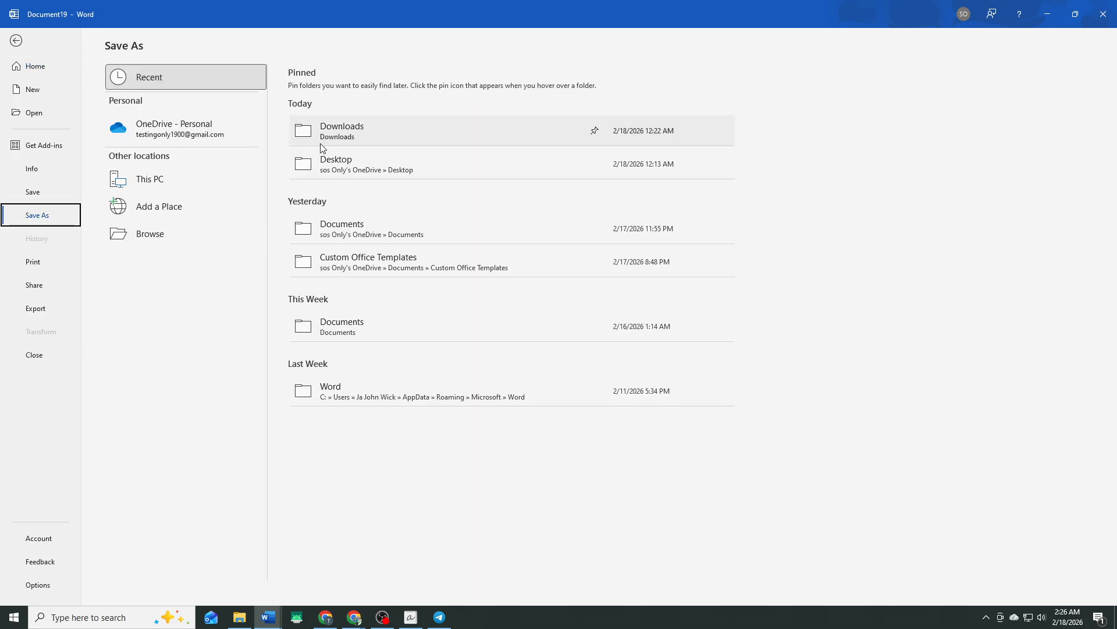
click(352, 322)
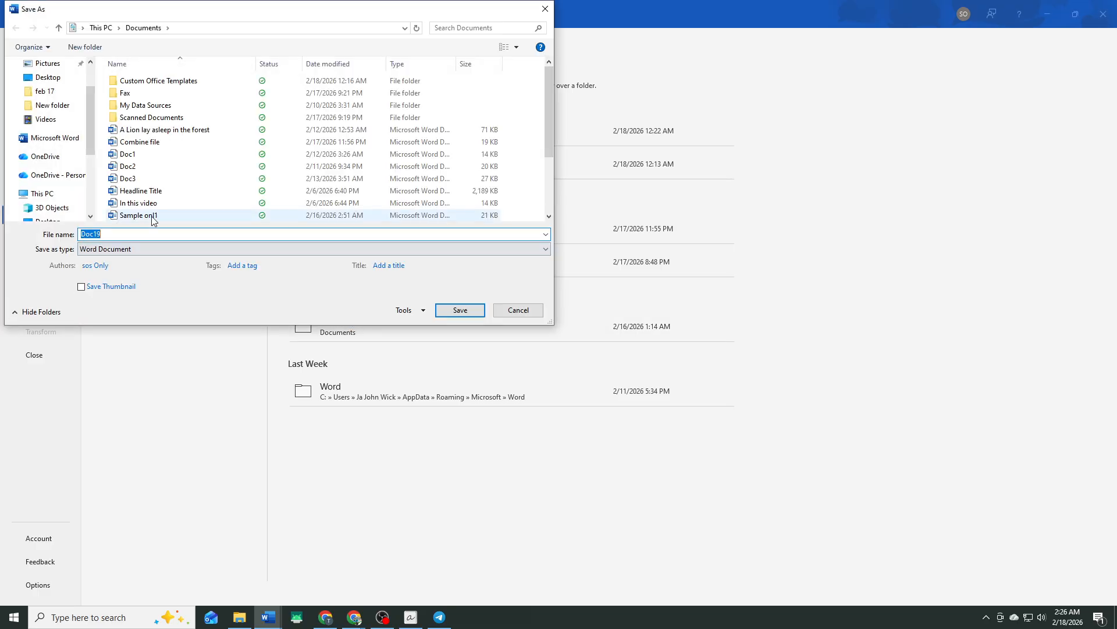
click(453, 311)
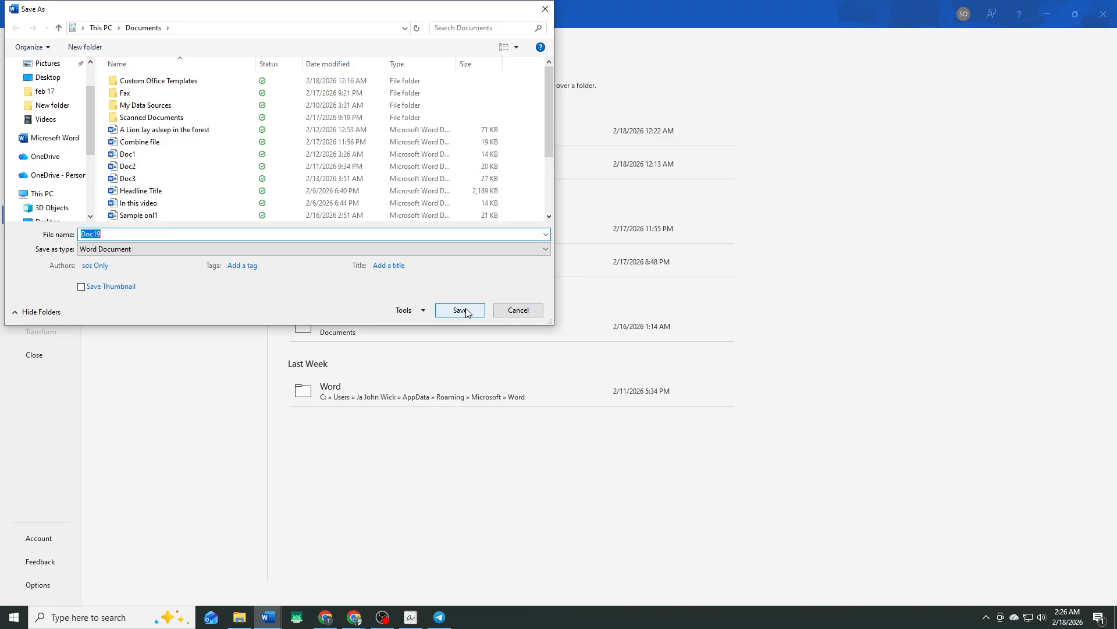
click(467, 311)
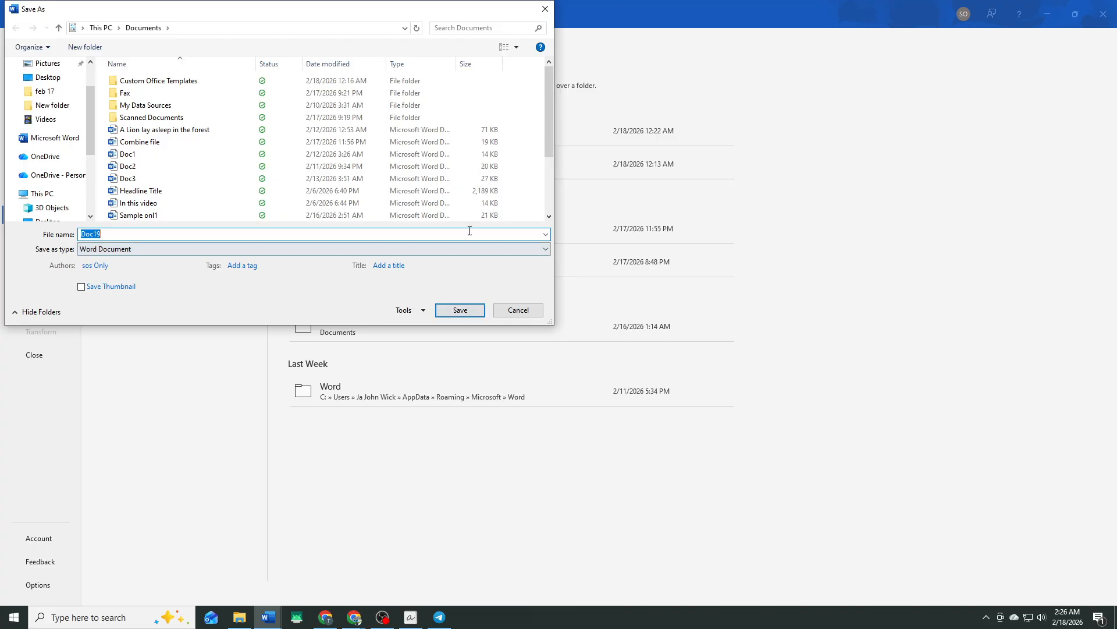
click(547, 12)
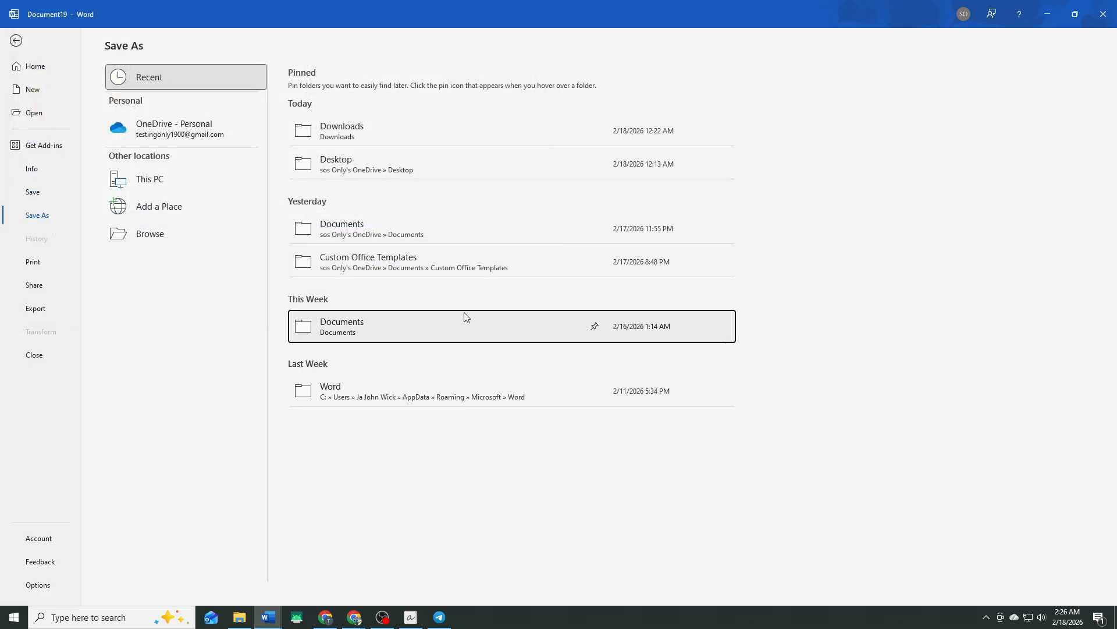